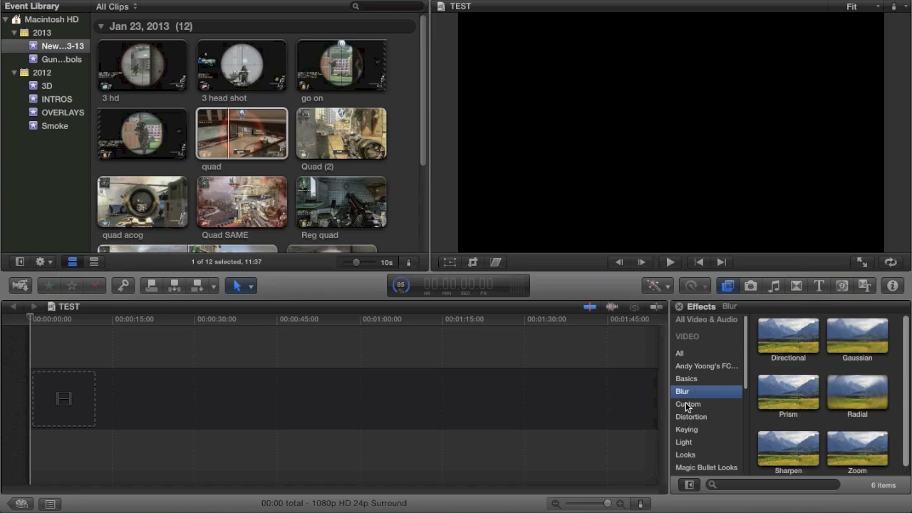
- Browse the Custom and All video effects, looking at Bad TV a4d, and return to the custom TKY Camera Shake Effect
click(688, 405)
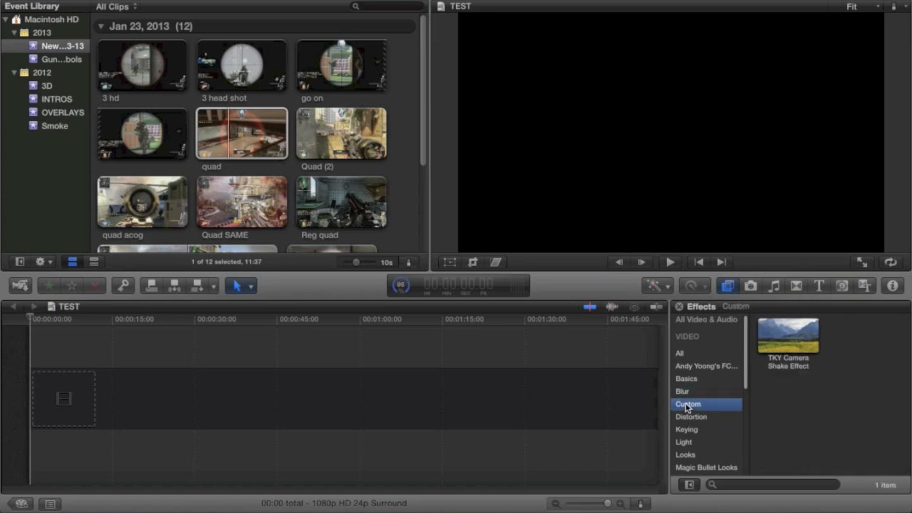
click(766, 332)
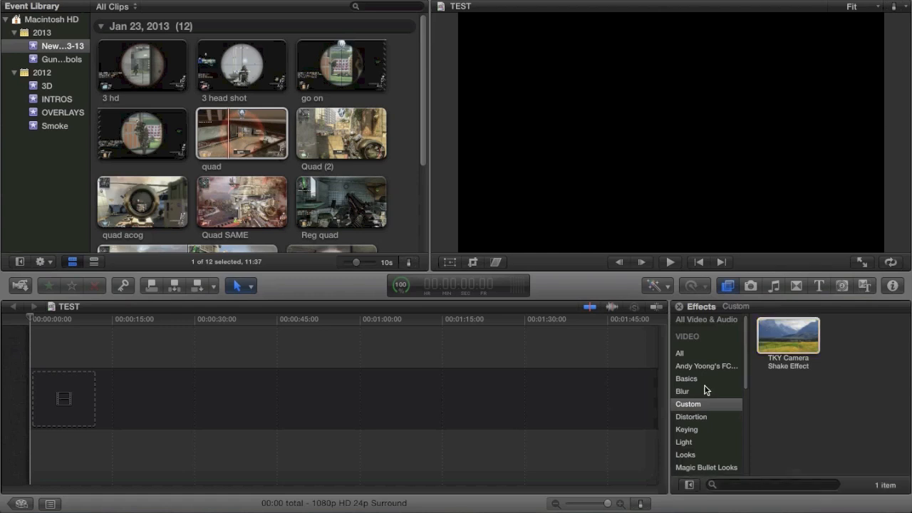
click(695, 354)
scroll(853, 368, down, 2)
scroll(853, 368, down, 3)
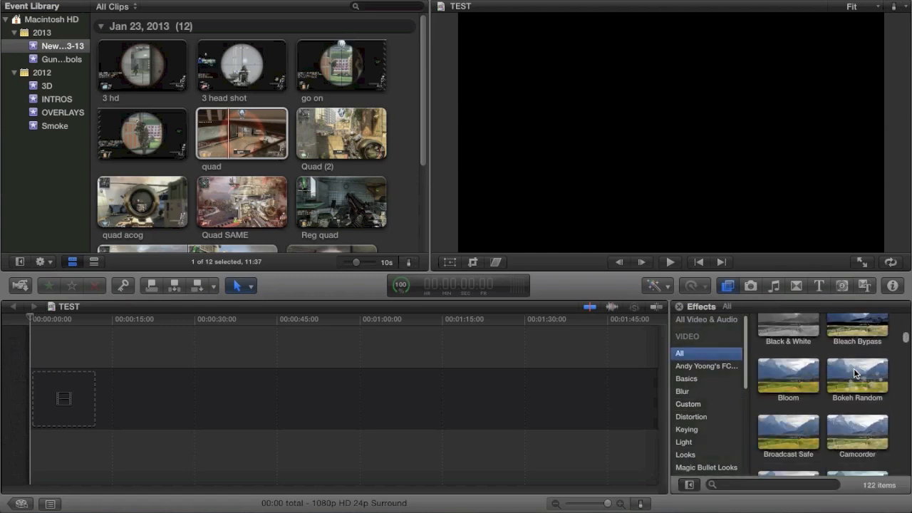
click(849, 352)
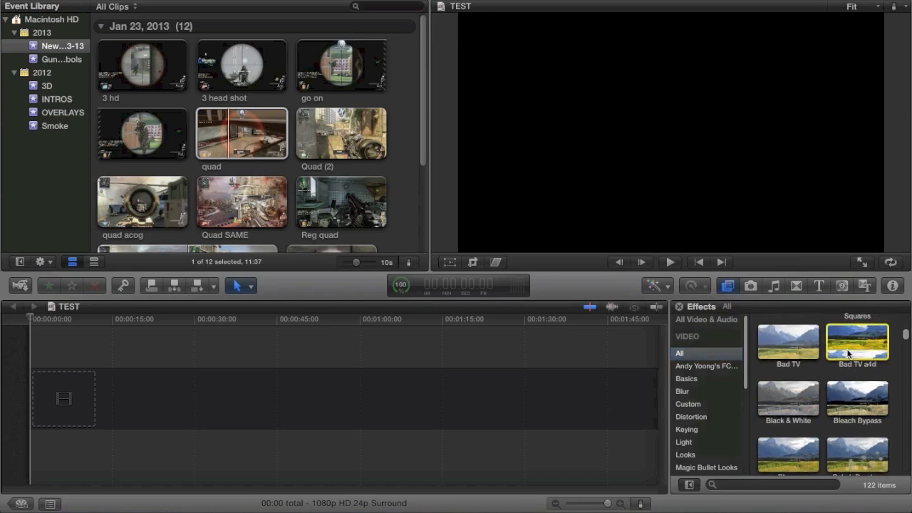
drag(876, 347, 349, 110)
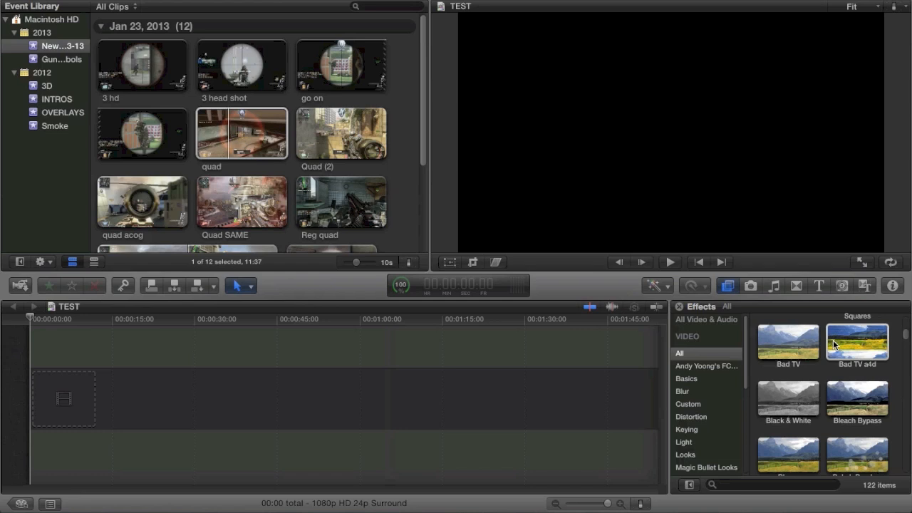
click(693, 405)
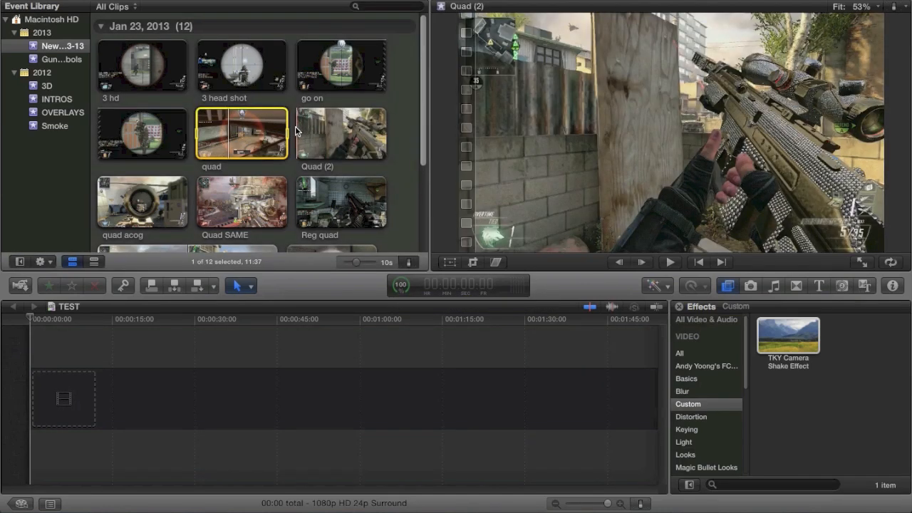
- Add the Quad (2) clip to the start of the TEST timeline and trim about 1.5 seconds off its beginning
click(296, 130)
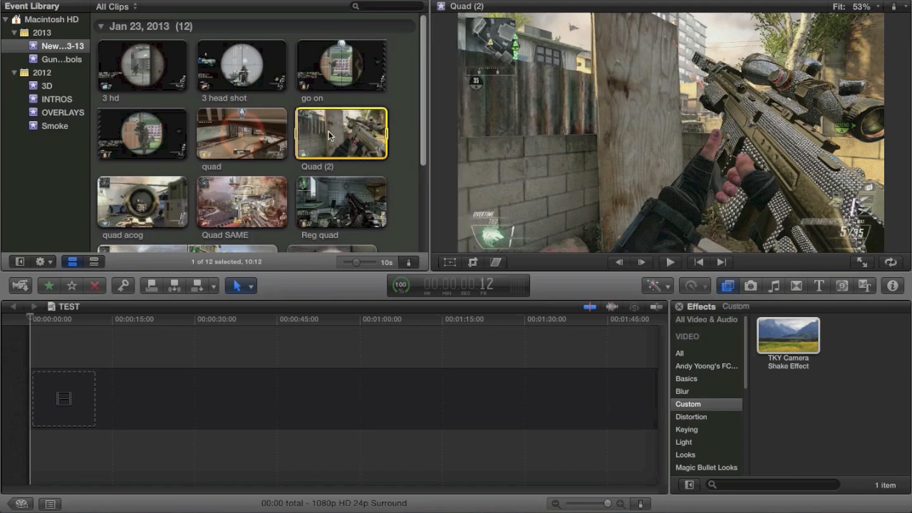
key(space)
drag(325, 133, 135, 406)
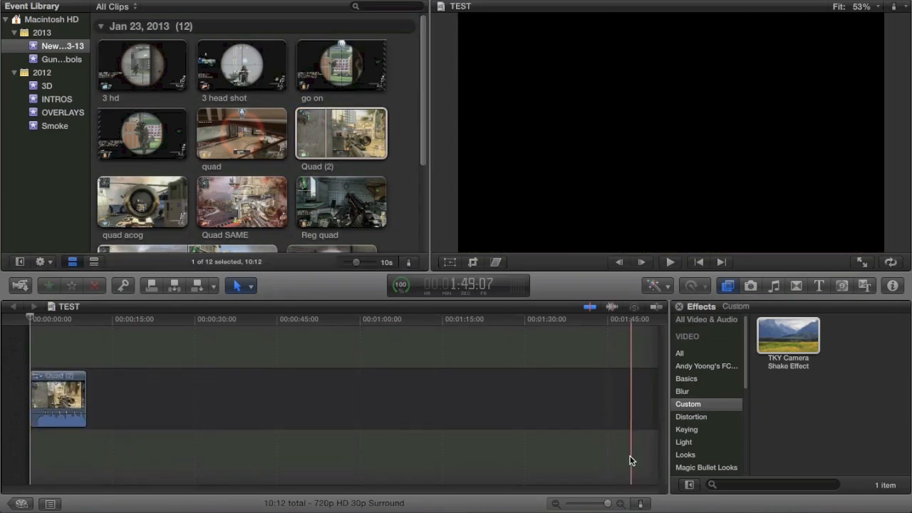
click(619, 504)
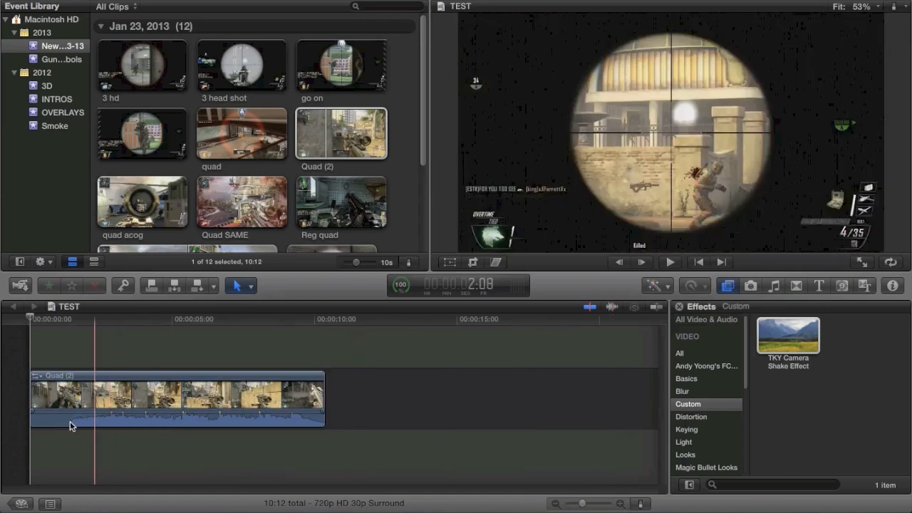
drag(31, 402, 74, 411)
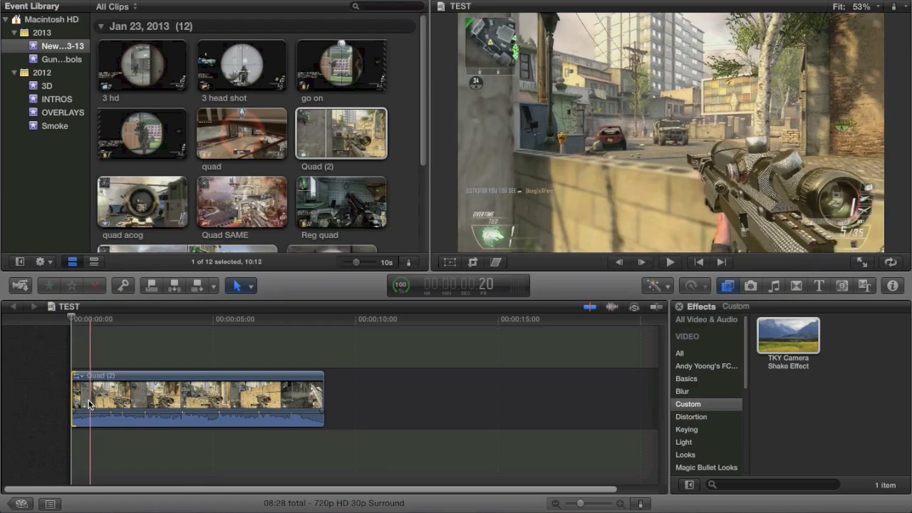
- Split off the first 19 frames of the timeline clip and retime that short segment to Slow (12%)
click(82, 404)
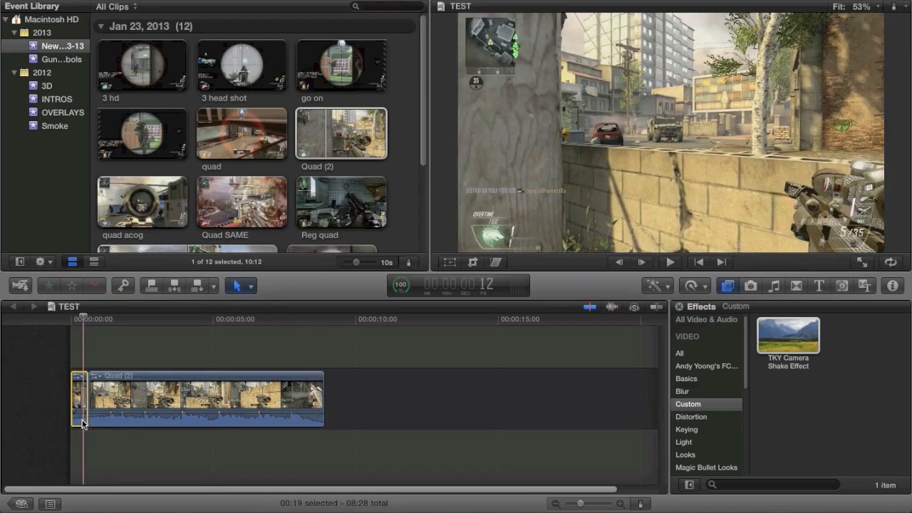
key(super+r)
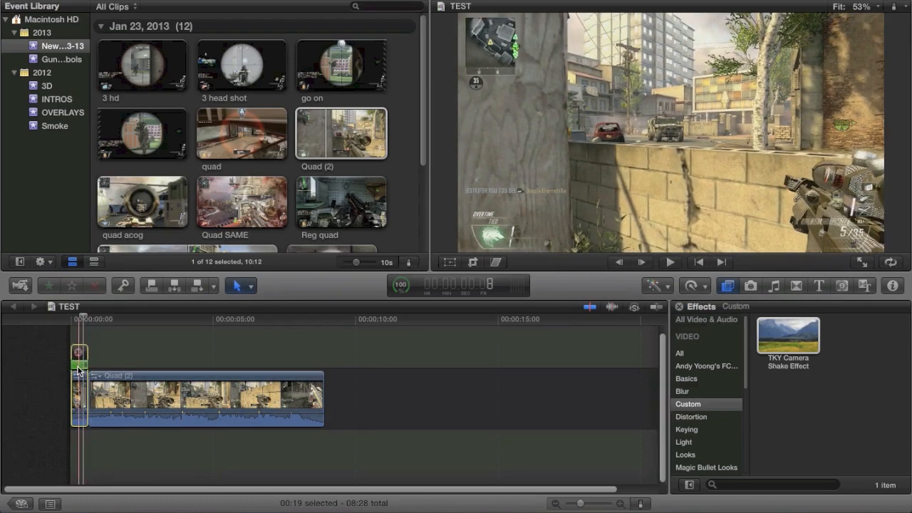
drag(87, 356, 193, 426)
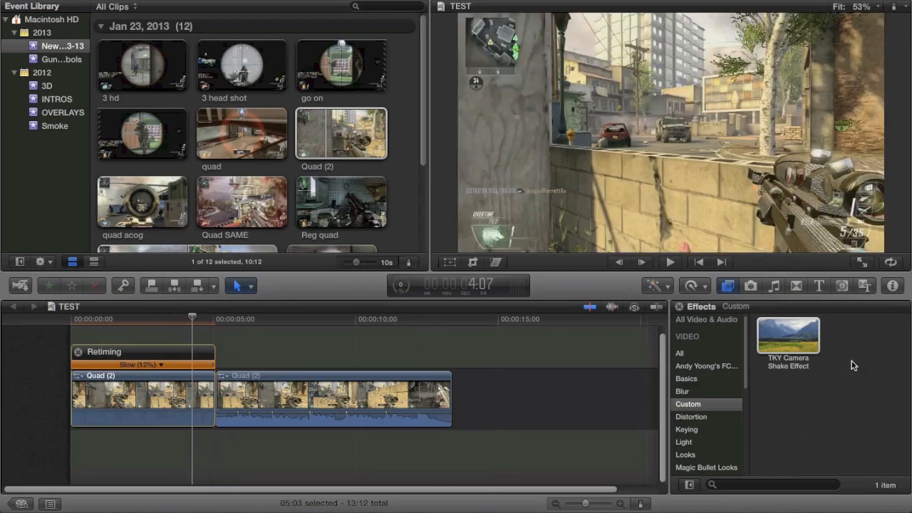
- Apply the TKY Camera Shake Effect to the slowed first segment of the timeline
click(775, 342)
drag(774, 340, 122, 416)
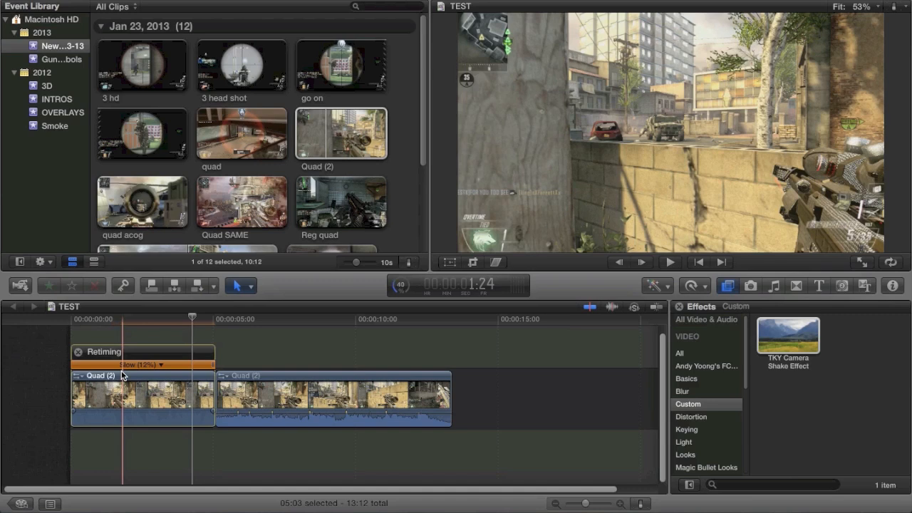
- View the application's Editing preferences and close them without changes
click(78, 2)
click(72, 13)
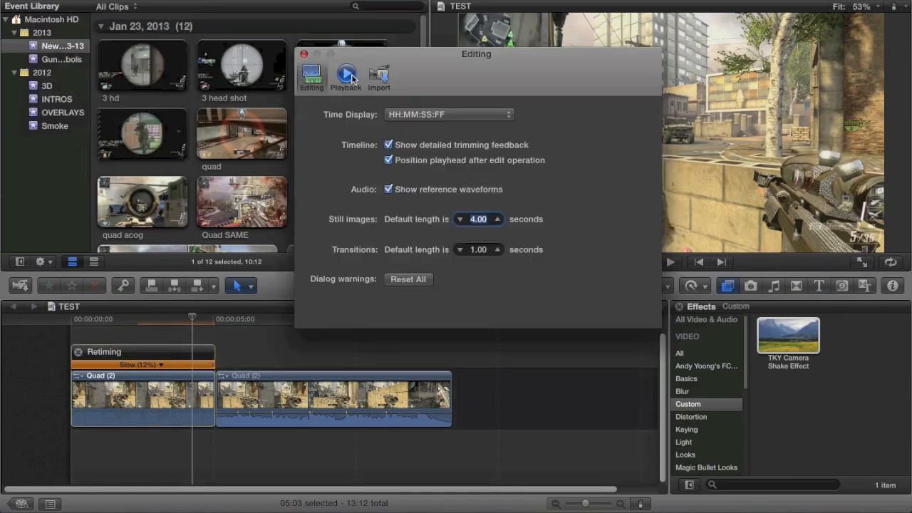
click(304, 54)
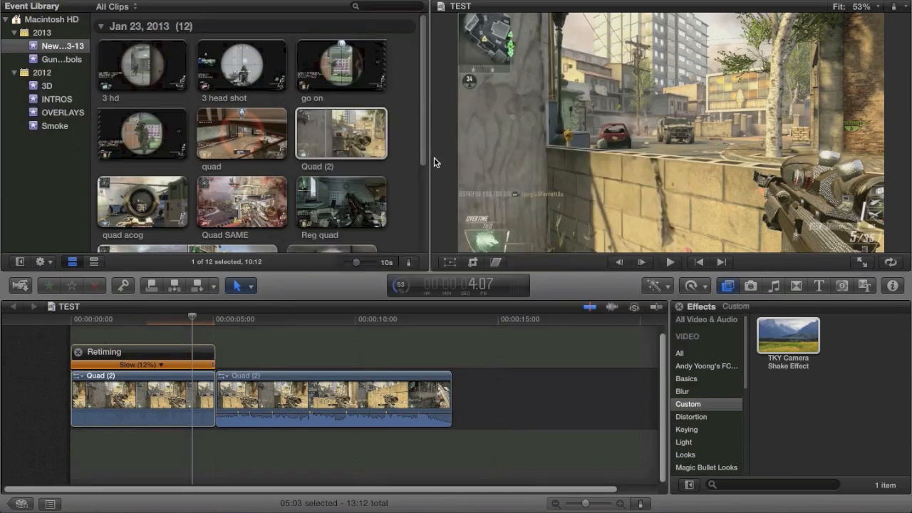
- Check the rendering progress in the background tasks and play back the slowed segment to preview its camera shake
click(403, 291)
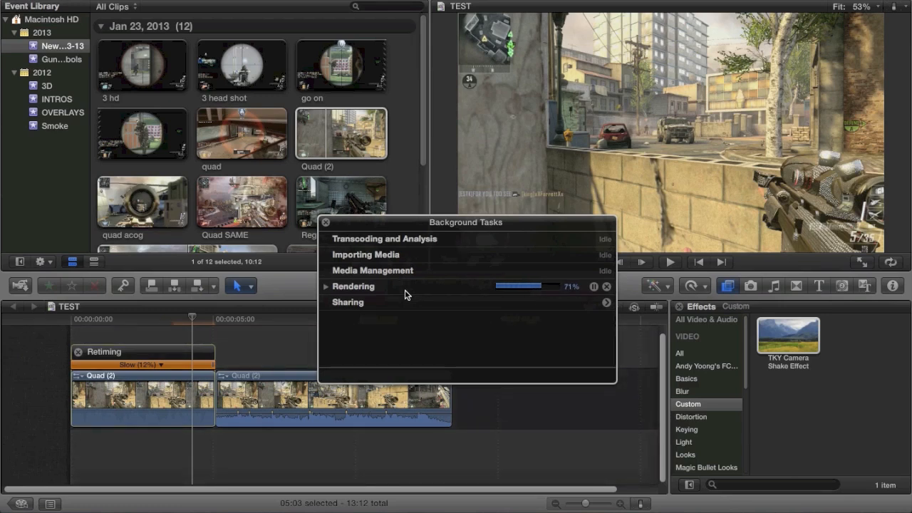
click(325, 222)
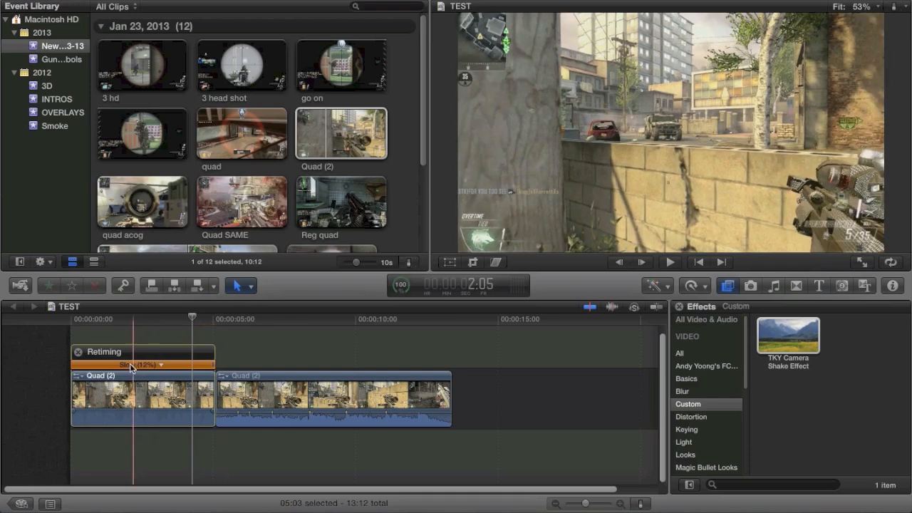
key(space)
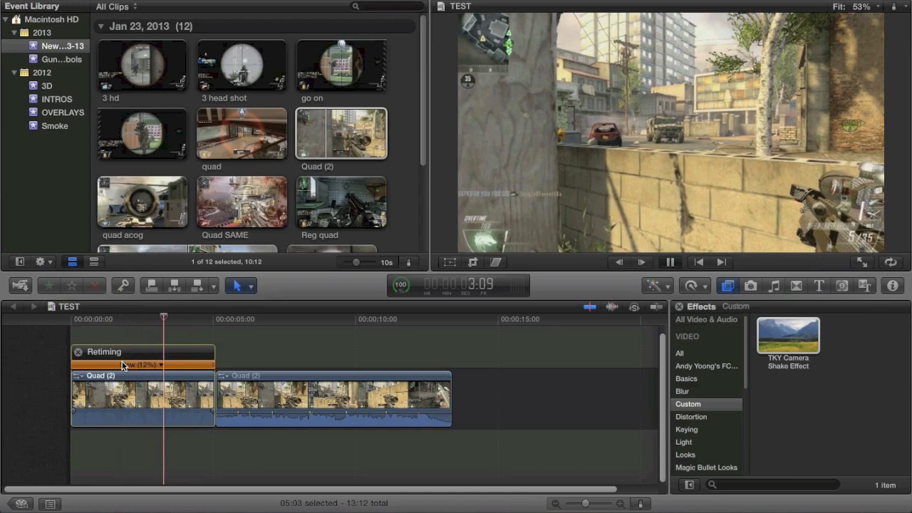
key(space)
- Show the inspector for the slowed first segment and set the camera shake's Shakiness to 1.0
click(121, 364)
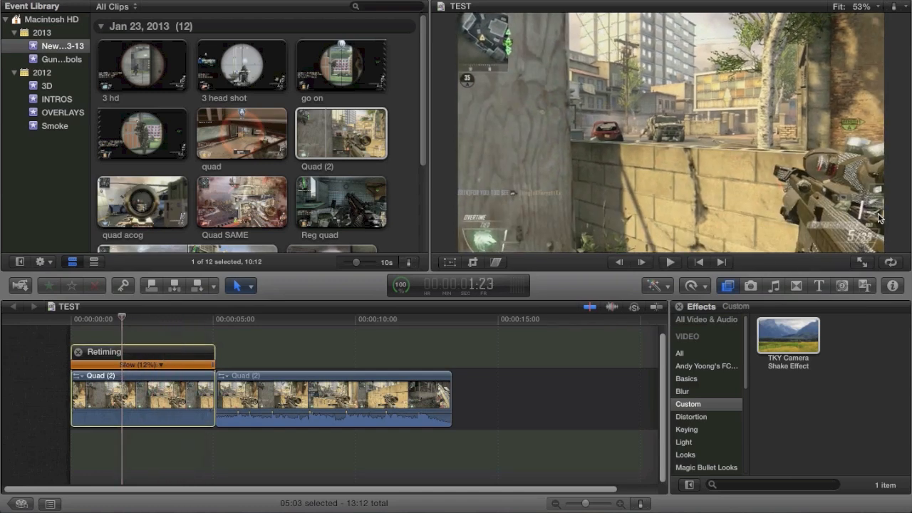
click(890, 285)
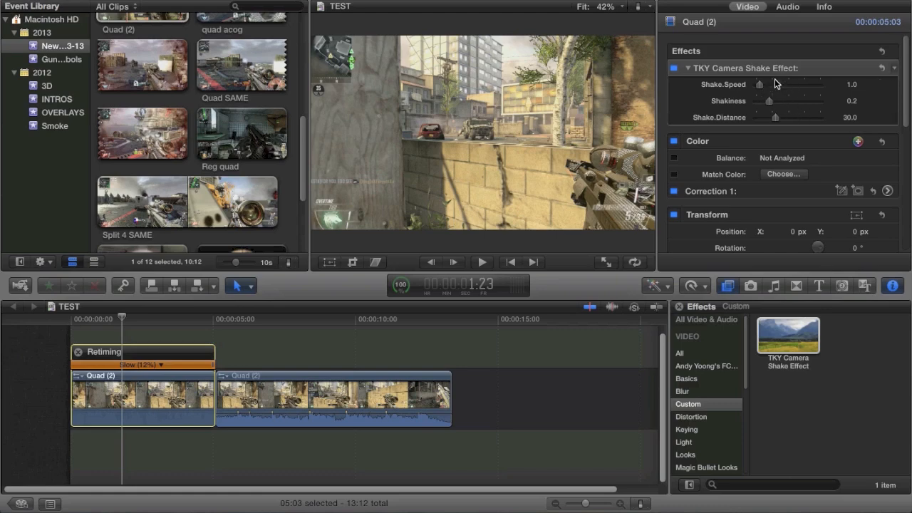
drag(784, 100, 820, 100)
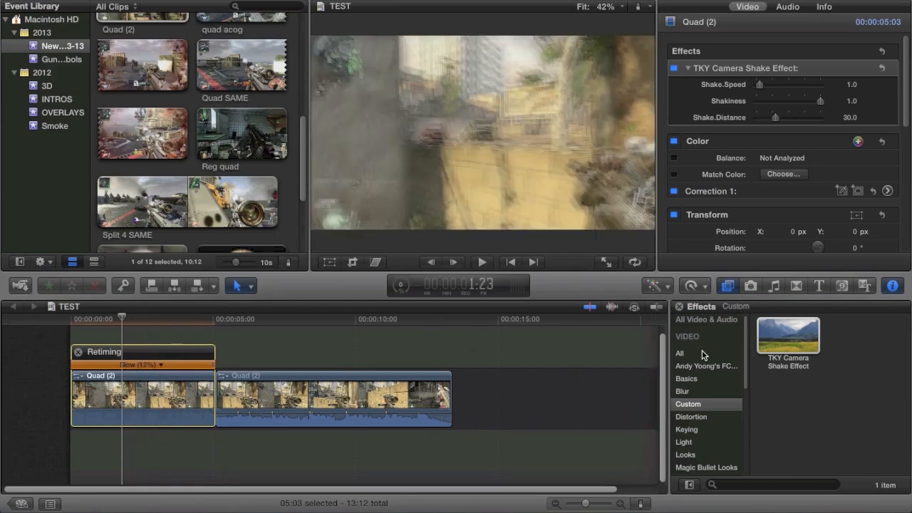
- Search all effects for "earthquake" and apply the Earthquake effect to the second segment of the timeline
click(702, 351)
click(719, 485)
text(earth)
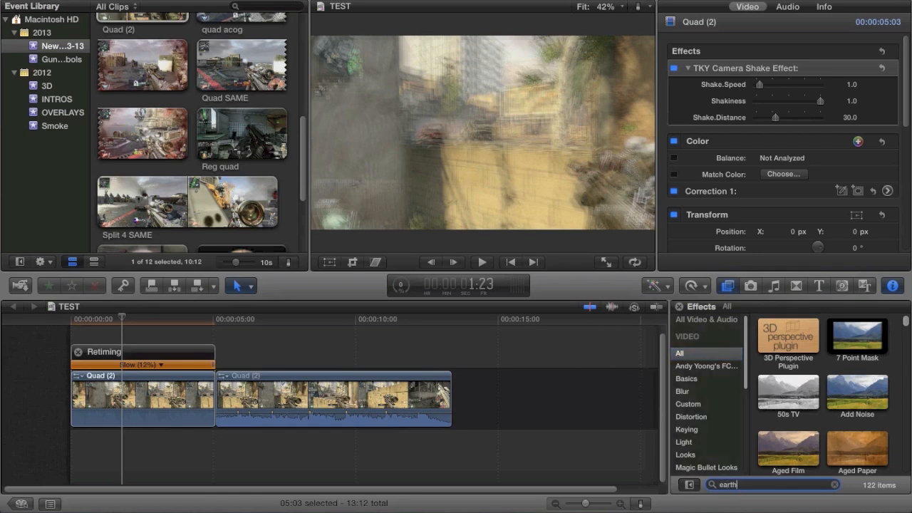
text(quake)
drag(786, 333, 285, 383)
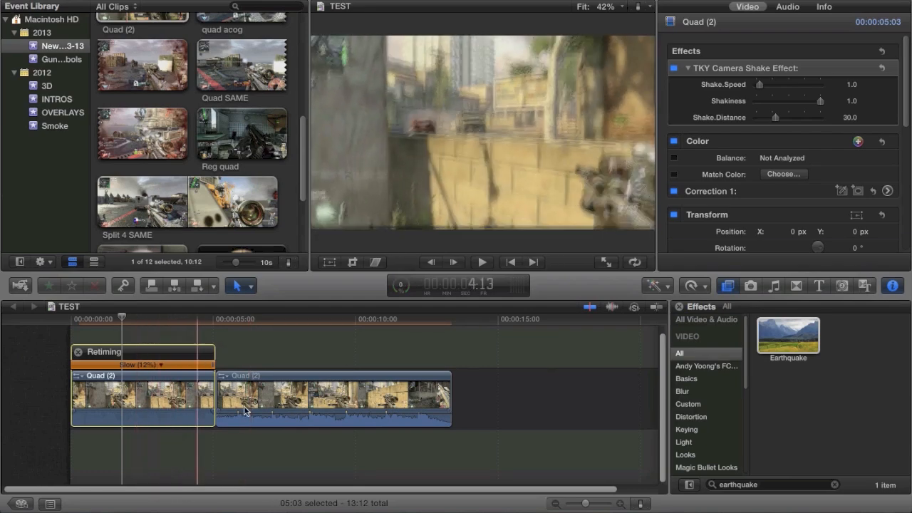
- Set the Earthquake effect's Amount on the second segment to about 70.28
click(261, 400)
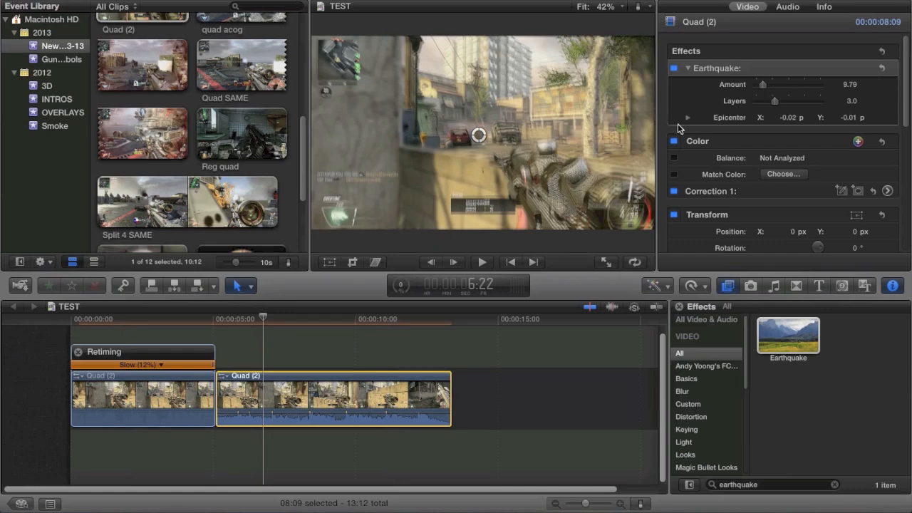
drag(791, 86, 801, 88)
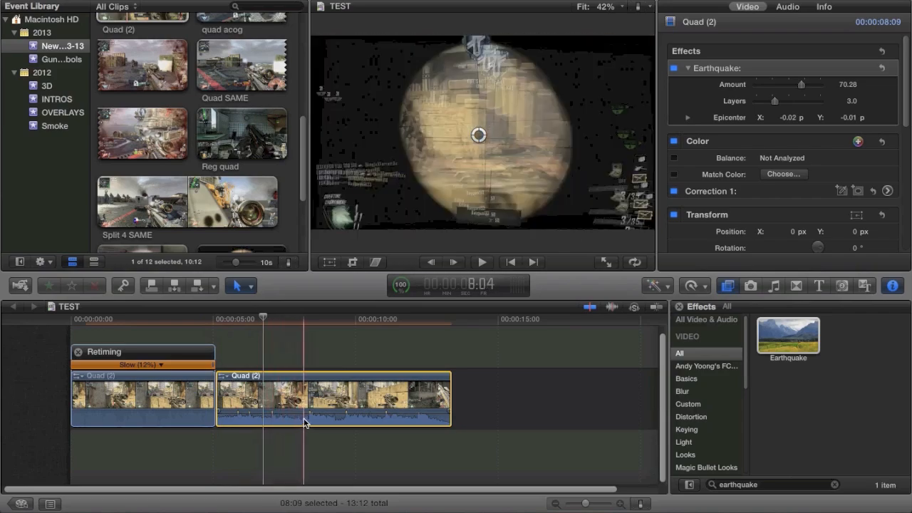
- Set the camera shake's Shake.Distance on the slowed first segment to 0
click(135, 422)
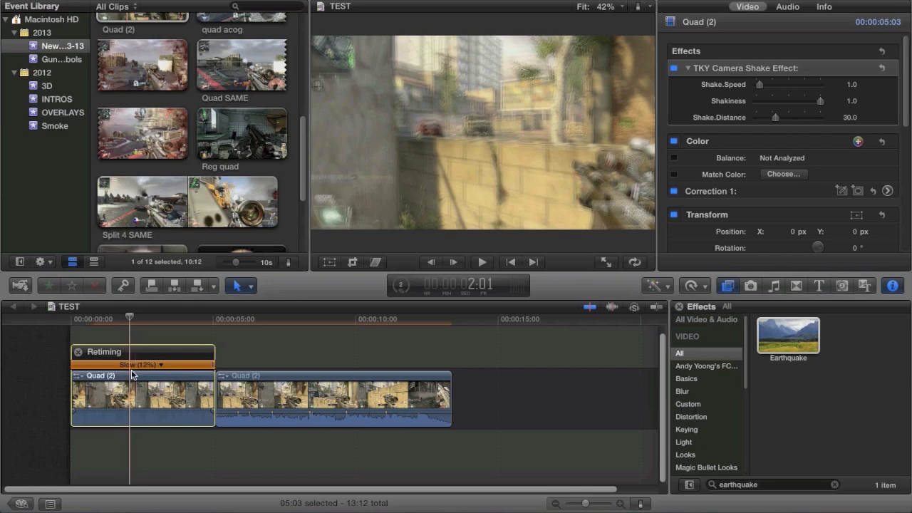
drag(775, 118, 716, 121)
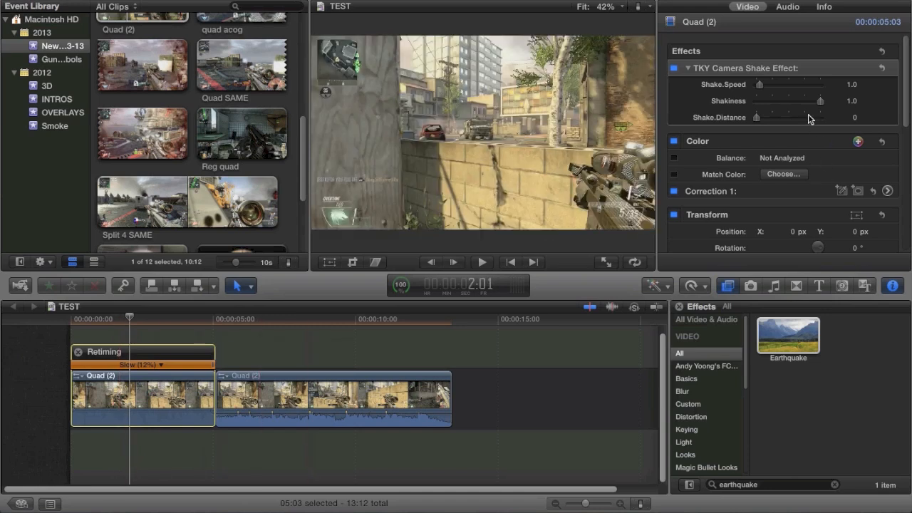
drag(757, 118, 725, 131)
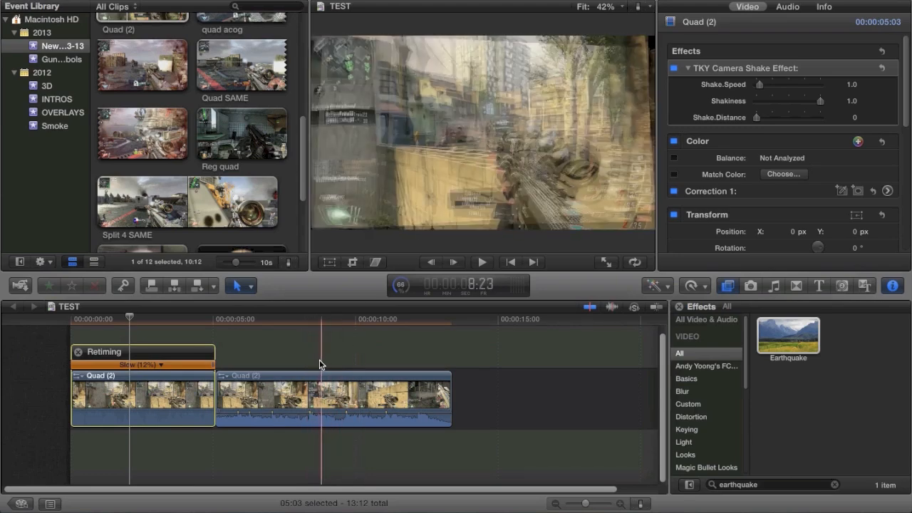
- Reselect the slowed first segment and set its camera shake's Shake.Distance to about 21.71
click(320, 363)
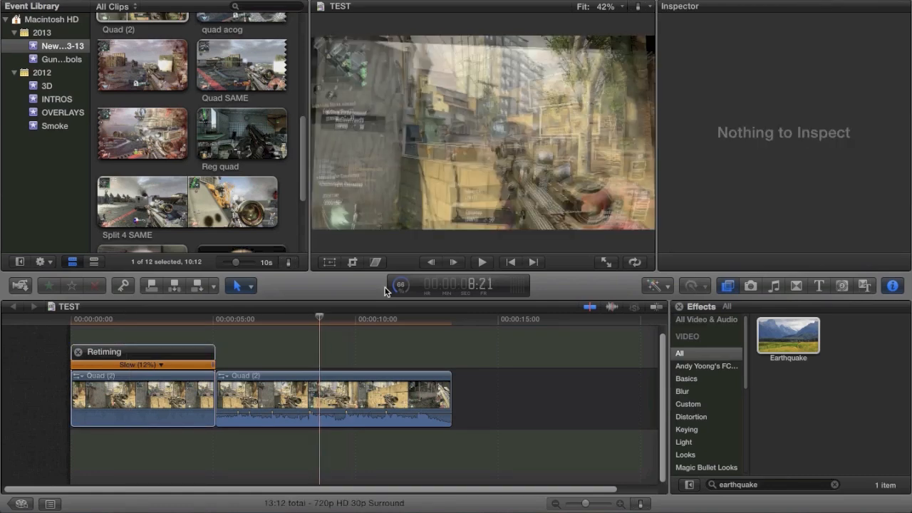
click(141, 417)
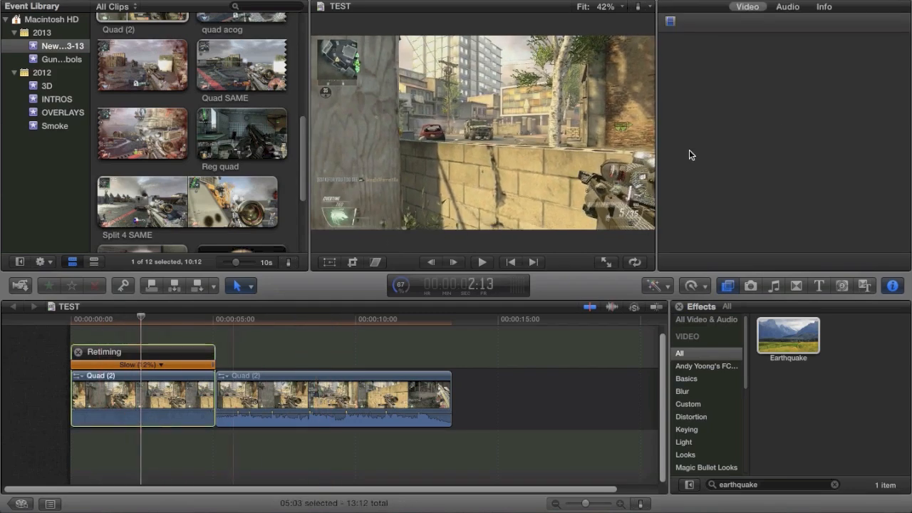
click(769, 115)
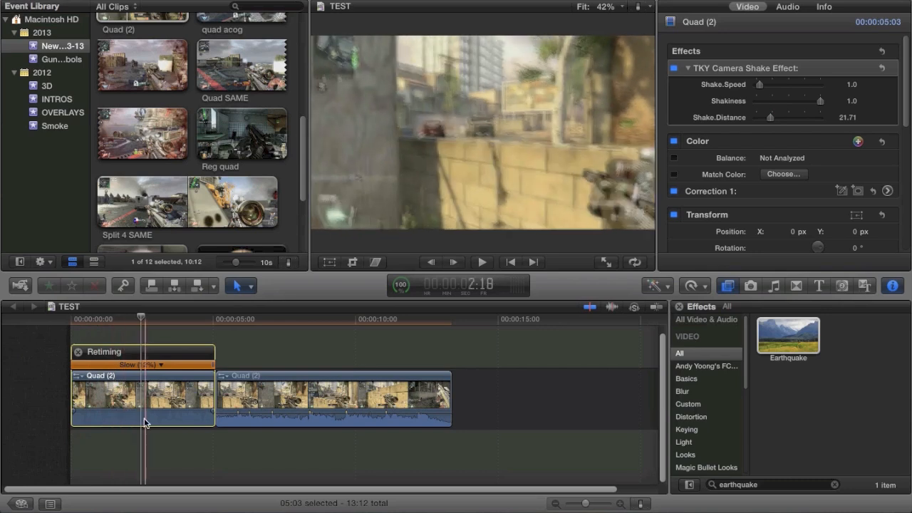
- Set the first segment's Shake.Speed to 4.0 and its Shakiness to 0
click(119, 421)
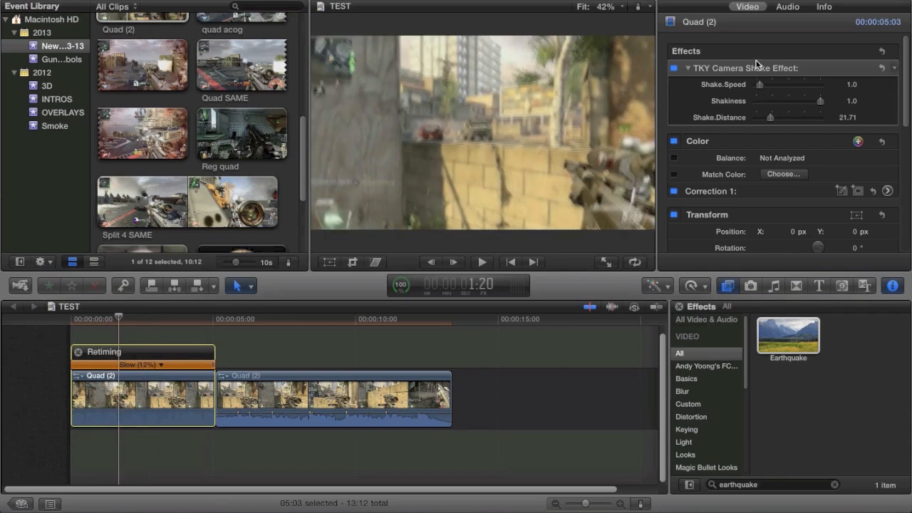
drag(777, 85, 753, 102)
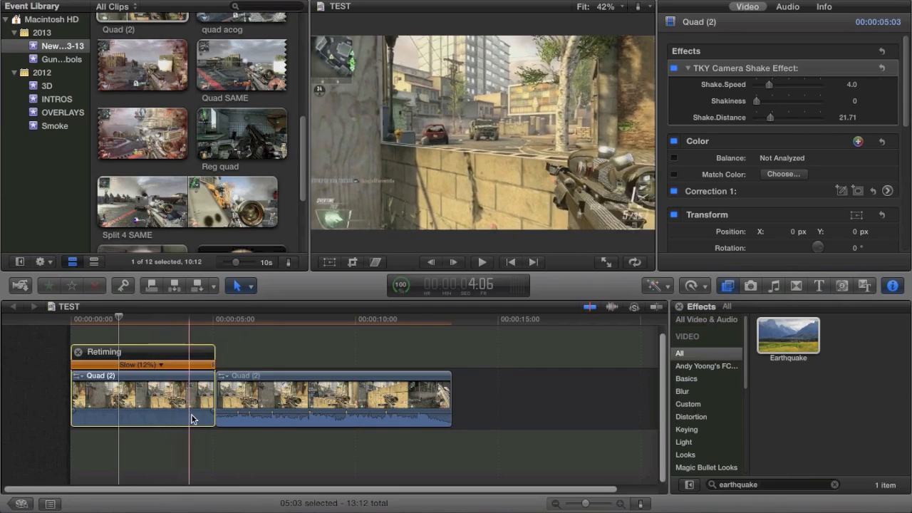
- Set the first segment's Shake.Speed to 0.5 and its Shakiness to about 0.1
click(853, 86)
text(.5)
key(Return)
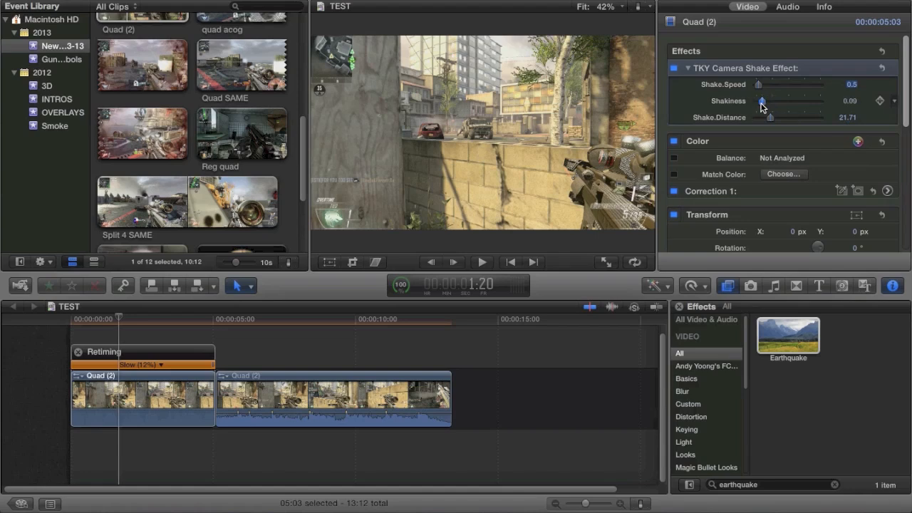
- Play back the slowed first segment to preview the adjusted camera shake
click(116, 395)
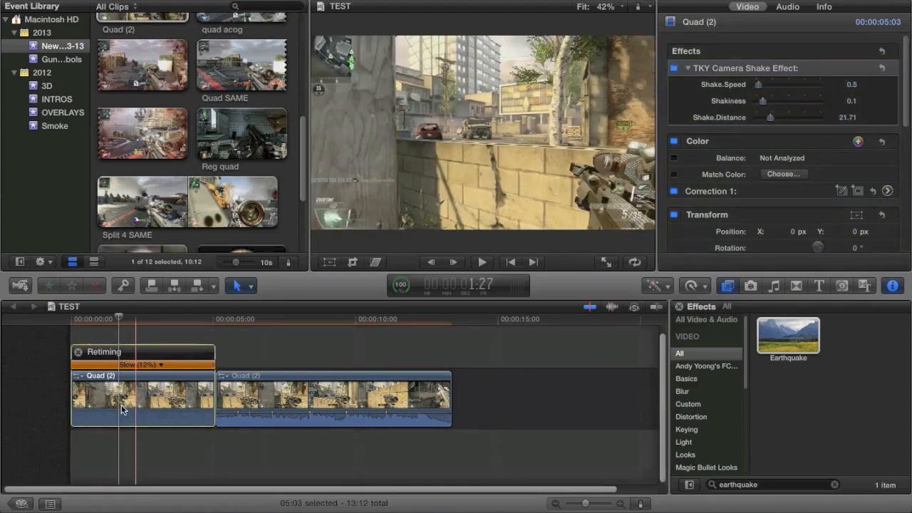
key(space)
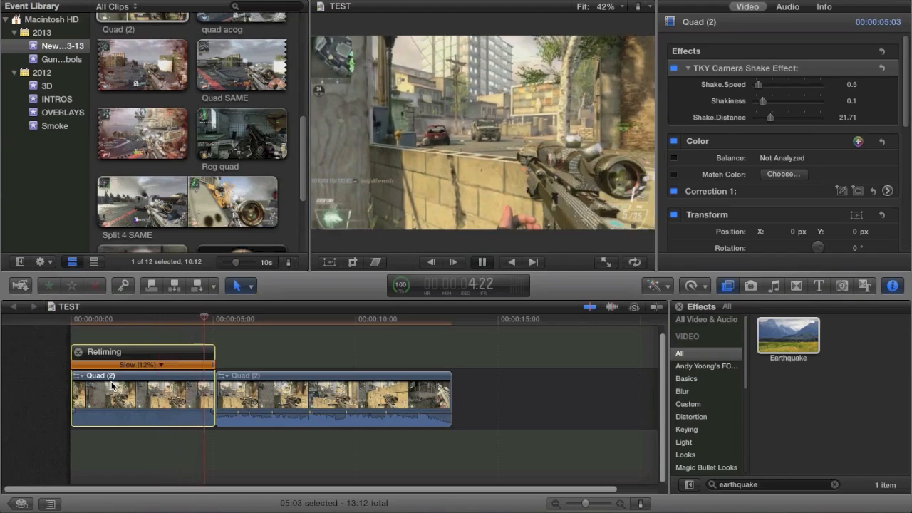
key(space)
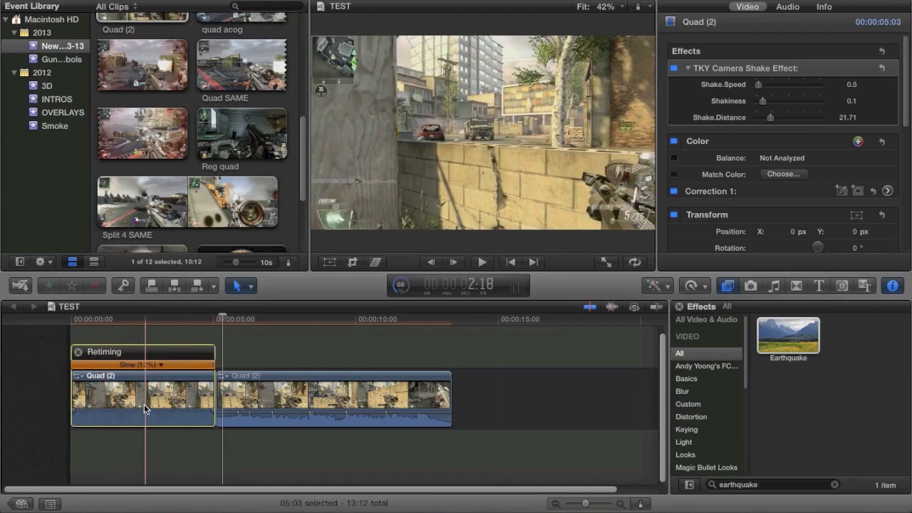